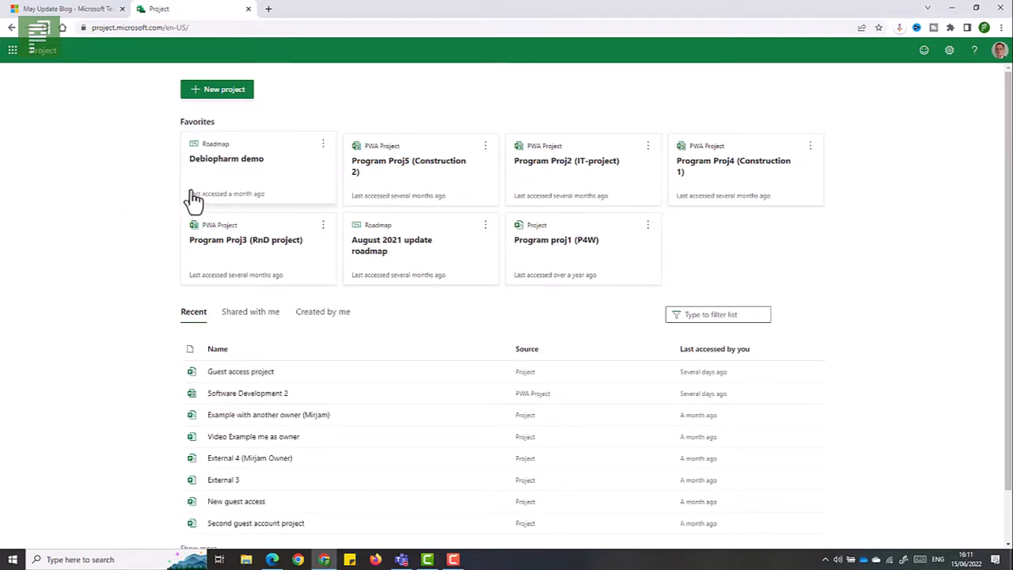
Step: Create a new project from the Commercial Construction template
{"action": "left_click", "coordinate": [228, 91]}
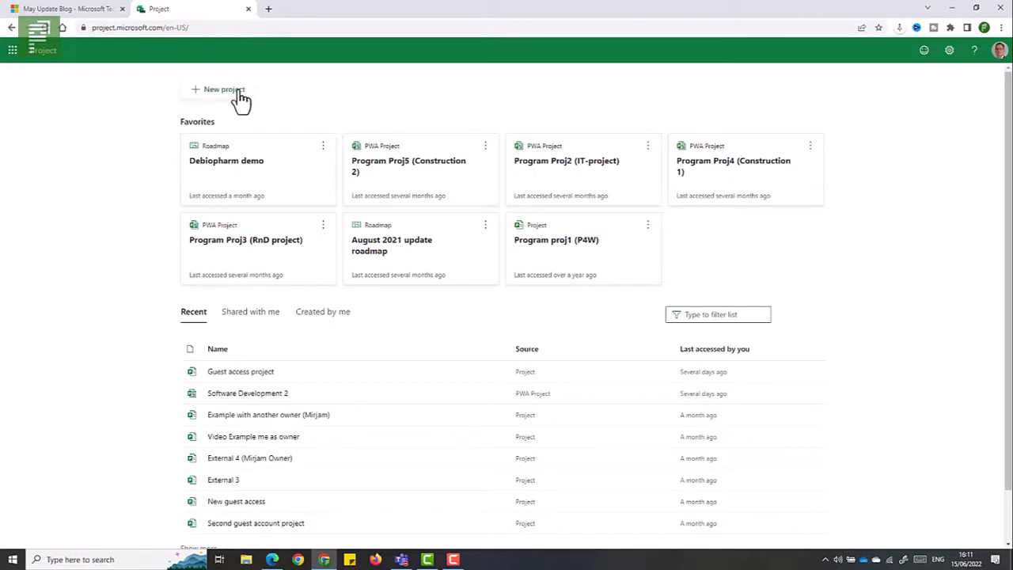
{"action": "left_click", "coordinate": [237, 93]}
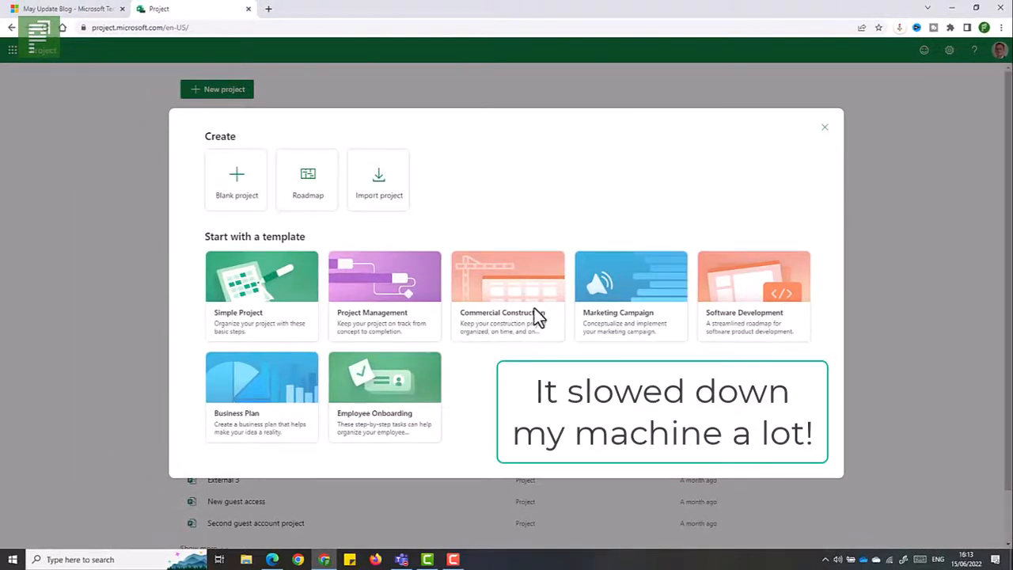
{"action": "left_click", "coordinate": [534, 307]}
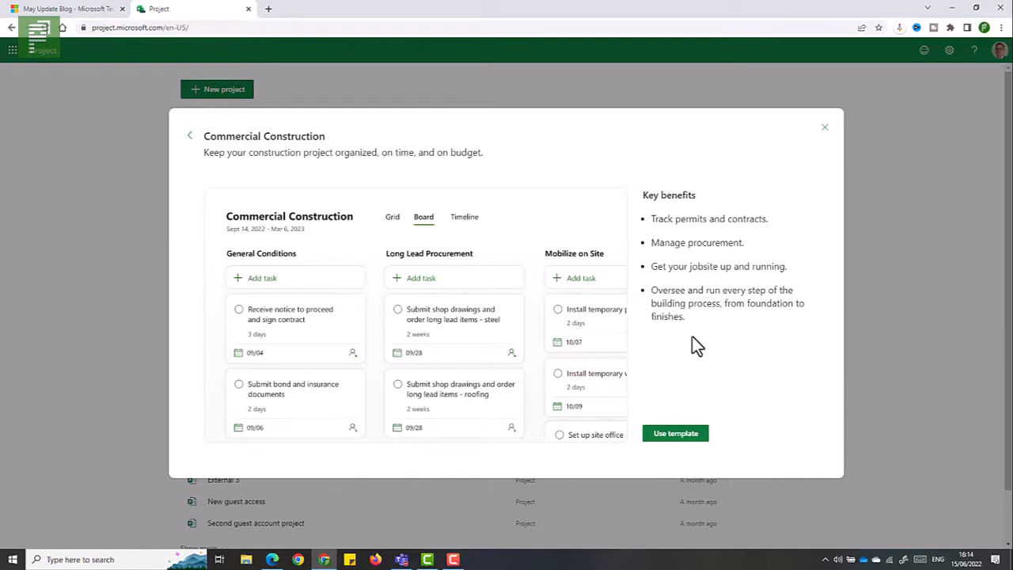
{"action": "left_click", "coordinate": [700, 437]}
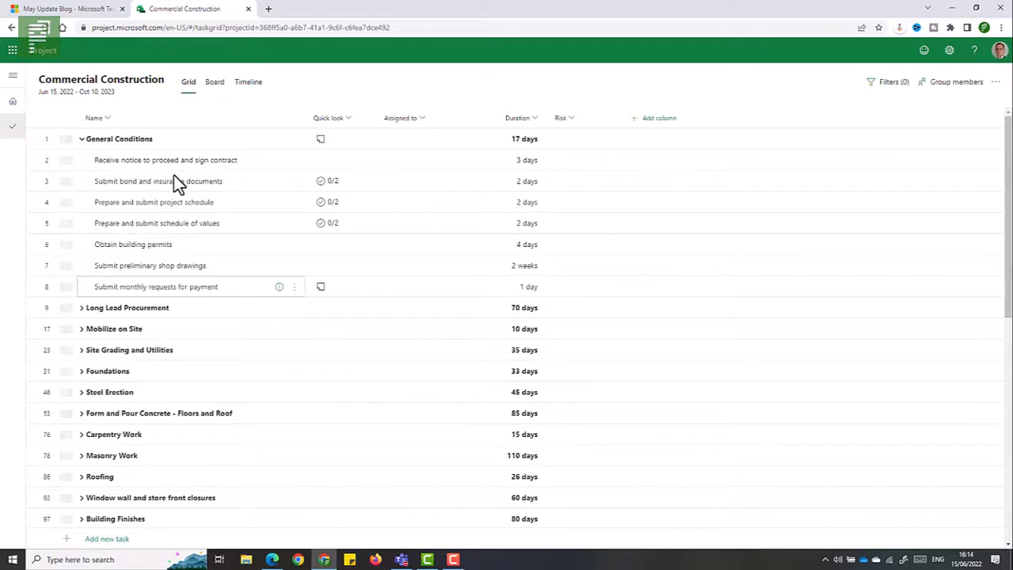
Step: Look through the whole task list in the grid and examine the details of the General Conditions summary task
{"action": "scroll", "coordinate": [163, 293], "scroll_direction": "down", "scroll_amount": 3}
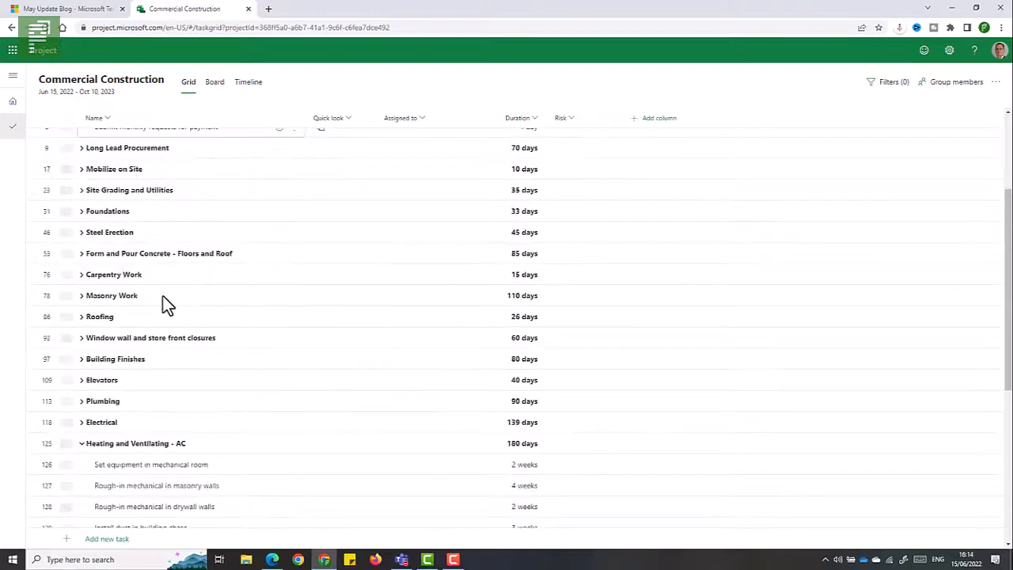
{"action": "scroll", "coordinate": [163, 296], "scroll_direction": "down", "scroll_amount": 3}
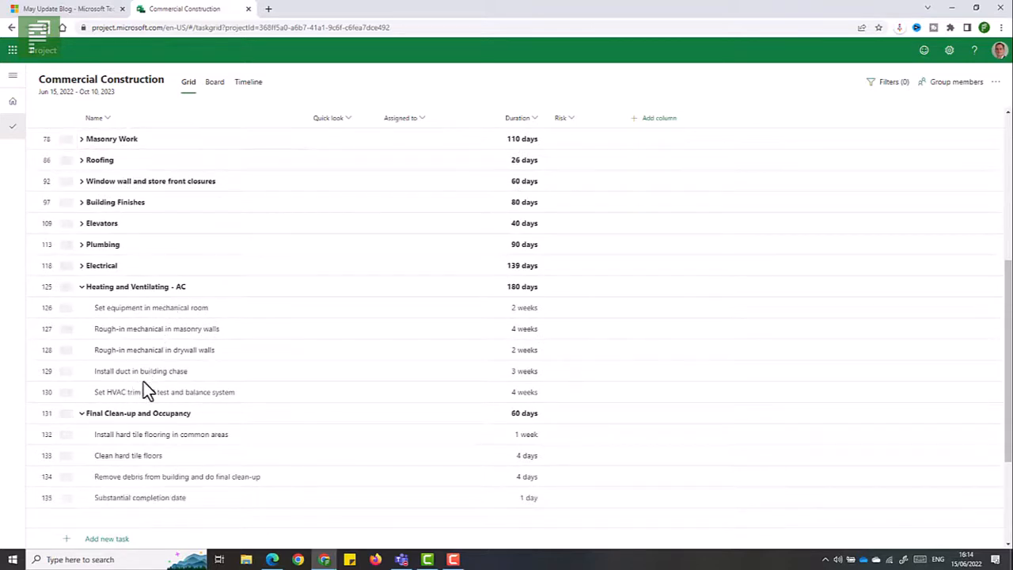
{"action": "scroll", "coordinate": [143, 382], "scroll_direction": "down", "scroll_amount": 3}
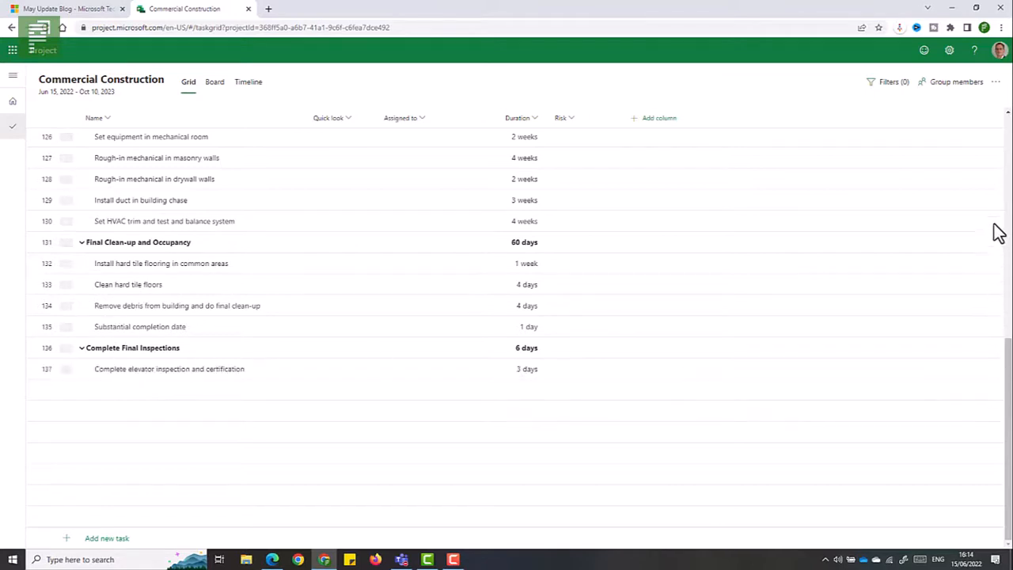
{"action": "left_click", "coordinate": [1007, 142]}
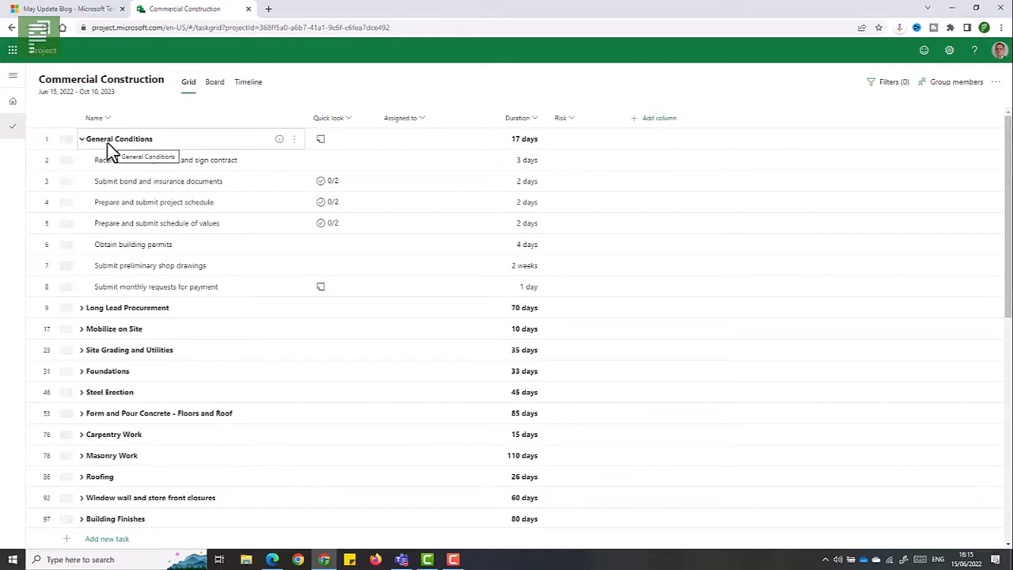
{"action": "left_click", "coordinate": [326, 146]}
{"action": "scroll", "coordinate": [474, 170], "scroll_direction": "down", "scroll_amount": 4}
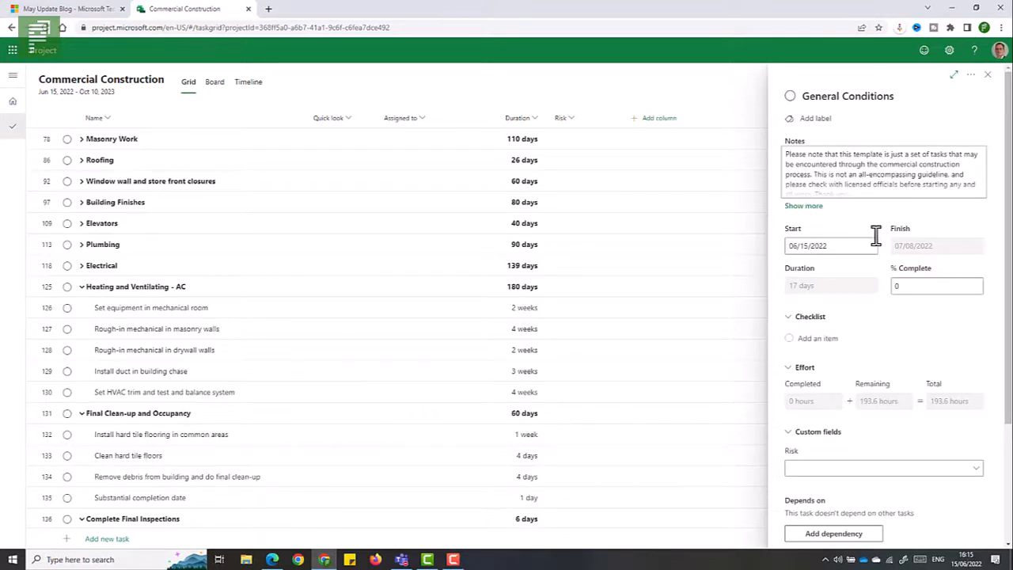
Step: Add the Effort column to the grid and open the details of the Prepare and submit project schedule task
{"action": "scroll", "coordinate": [875, 234], "scroll_direction": "down", "scroll_amount": 1}
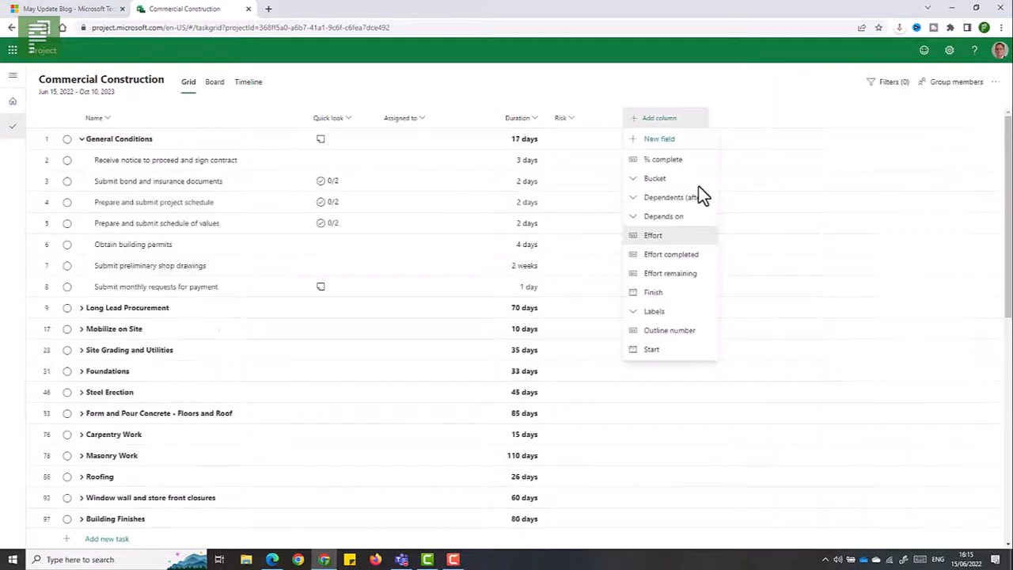
{"action": "left_click", "coordinate": [701, 232]}
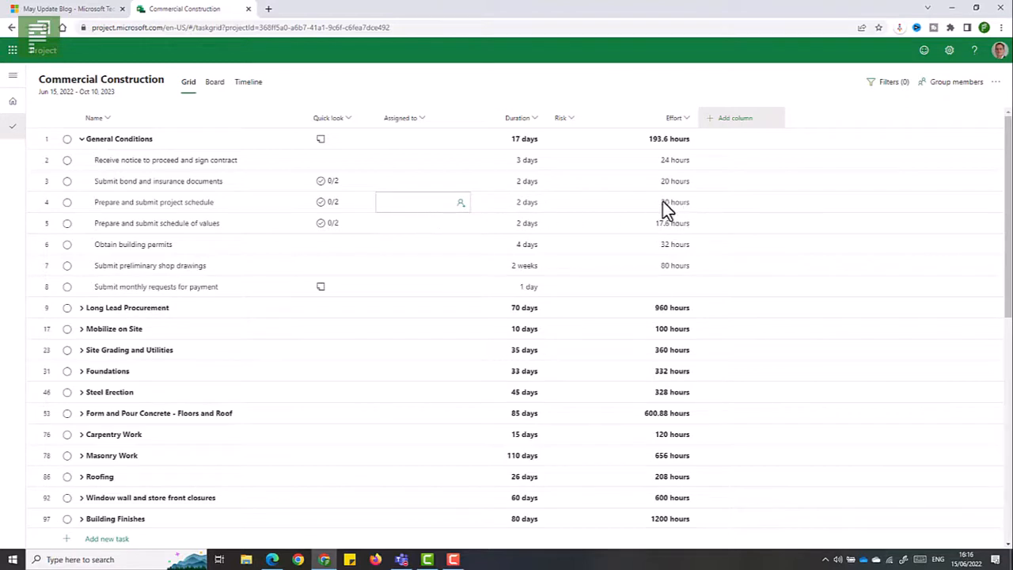
{"action": "left_click", "coordinate": [327, 203]}
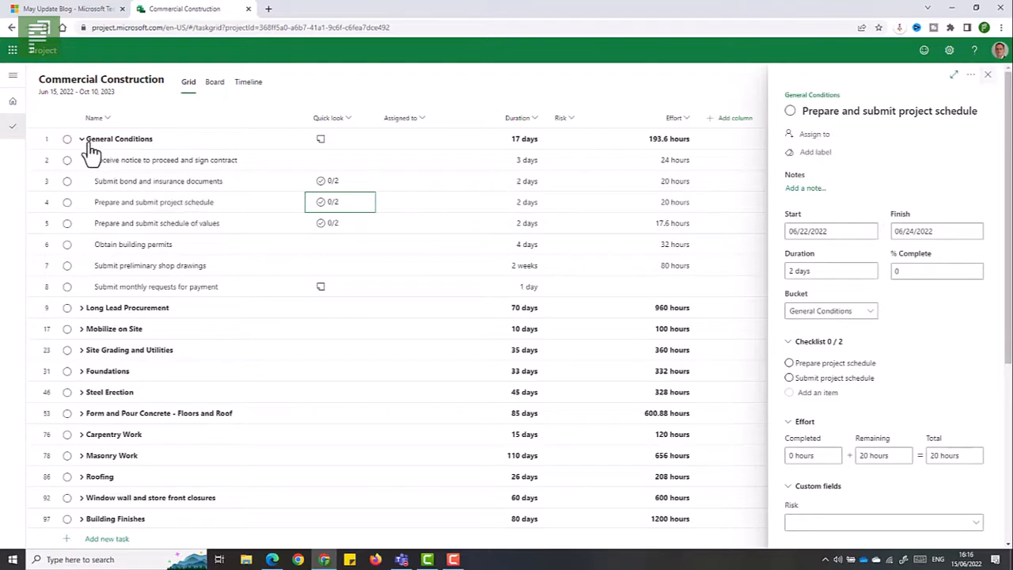
Step: Compare the buckets on the board with the summary tasks in the grid, from General Conditions through to the window wall bucket
{"action": "left_click", "coordinate": [224, 83]}
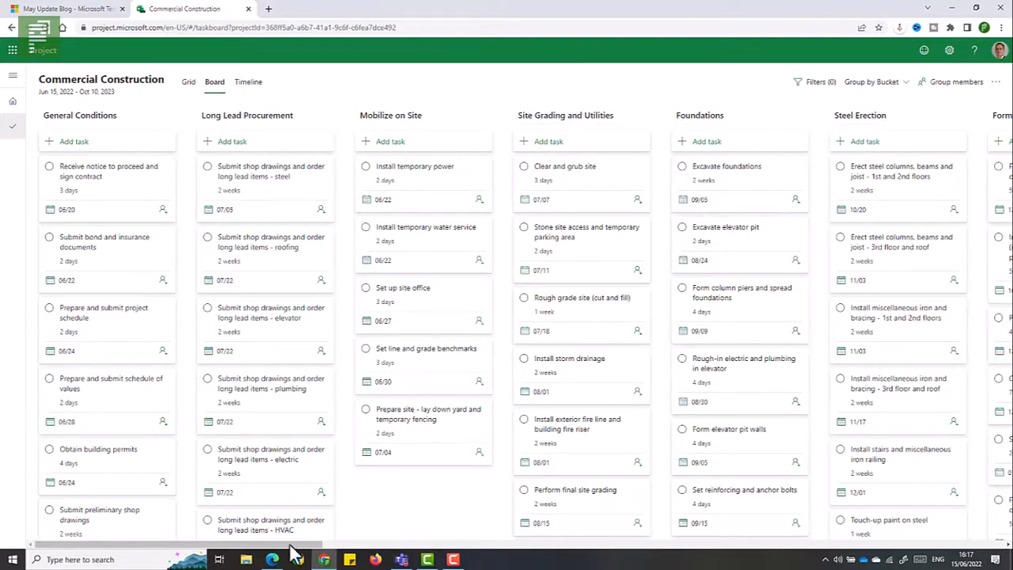
{"action": "mouse_move", "coordinate": [290, 546]}
{"action": "left_mouse_down"}
{"action": "mouse_move", "coordinate": [583, 544]}
{"action": "mouse_move", "coordinate": [790, 521]}
{"action": "mouse_move", "coordinate": [912, 523]}
{"action": "mouse_move", "coordinate": [945, 538]}
{"action": "mouse_move", "coordinate": [793, 535]}
{"action": "mouse_move", "coordinate": [528, 558]}
{"action": "mouse_move", "coordinate": [273, 540]}
{"action": "left_mouse_up"}
{"action": "left_click", "coordinate": [188, 82]}
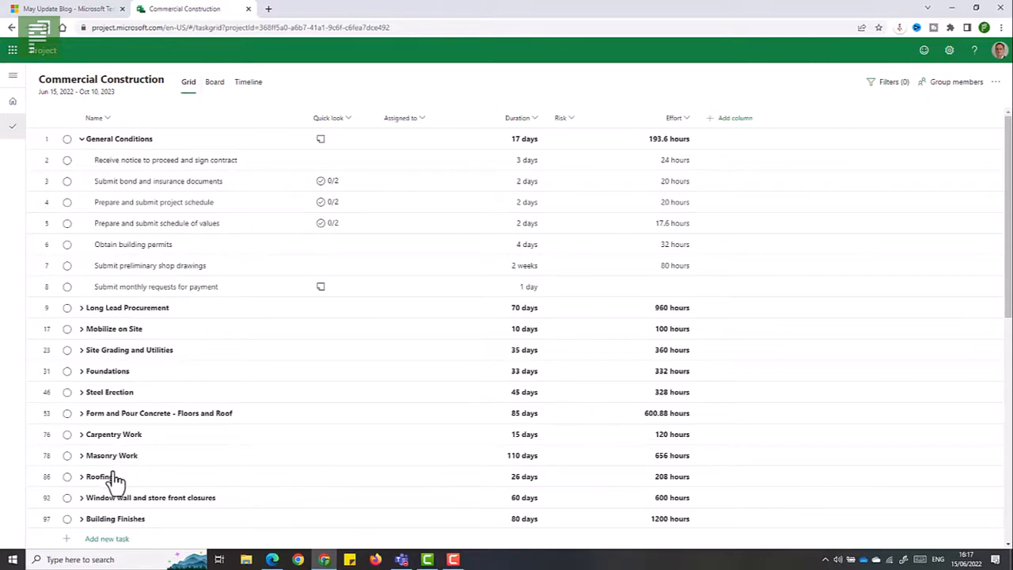
{"action": "left_click", "coordinate": [214, 88]}
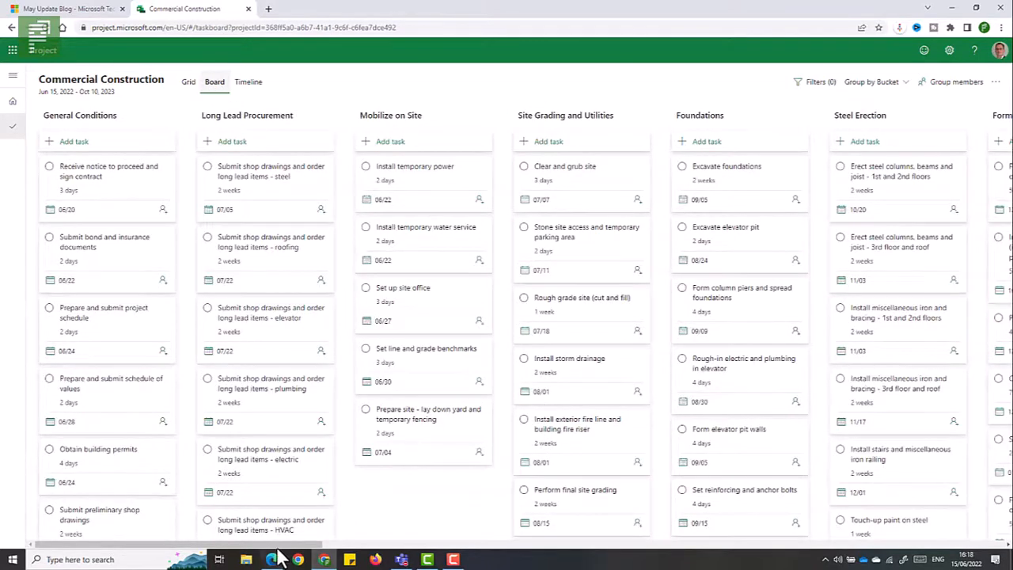
{"action": "left_click_drag", "start_coordinate": [272, 545], "coordinate": [499, 560]}
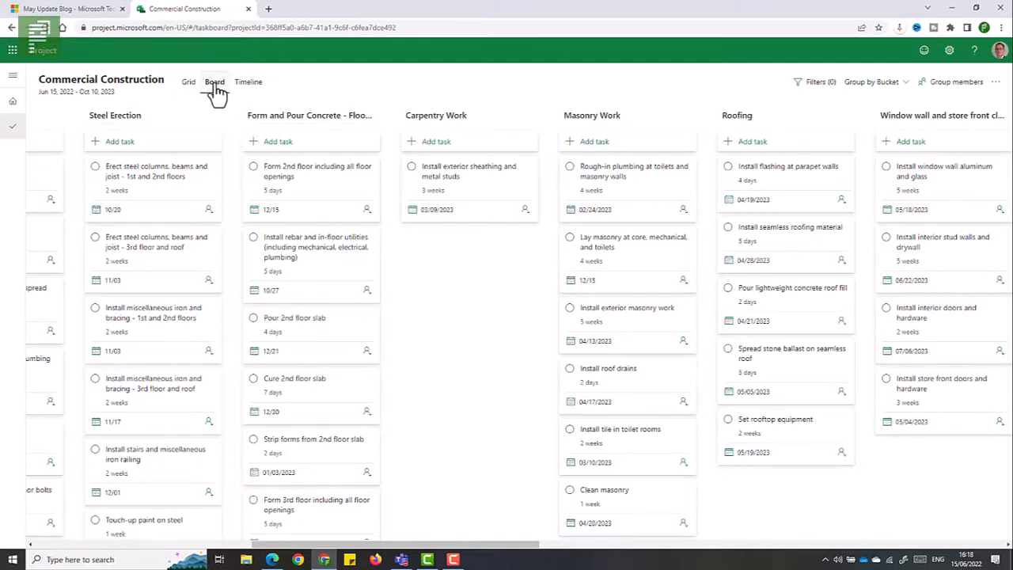
Step: Show the project as a timeline zoomed out fully and examine the schedule bars of the summary tasks
{"action": "left_click", "coordinate": [254, 82]}
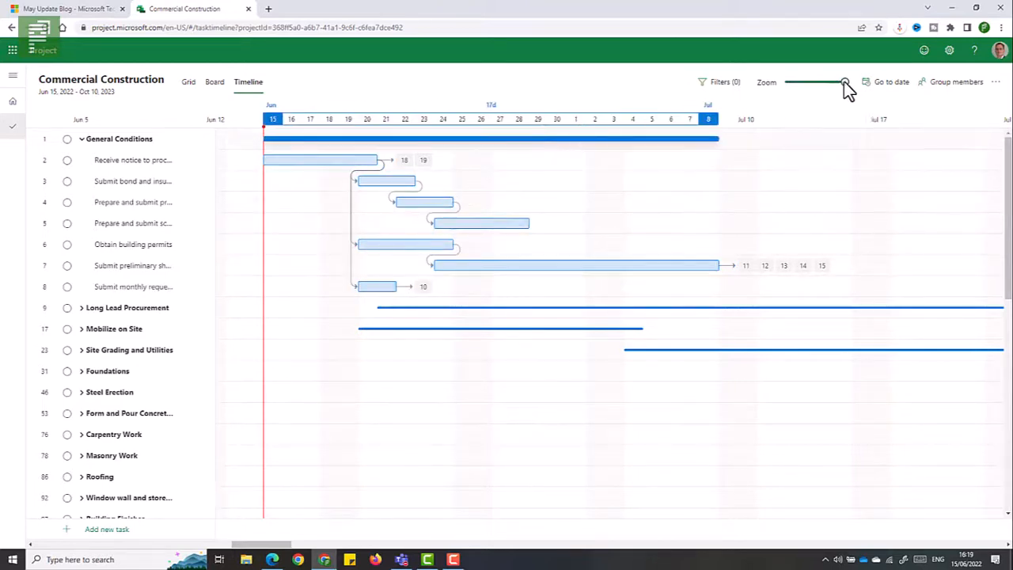
{"action": "left_click", "coordinate": [812, 85]}
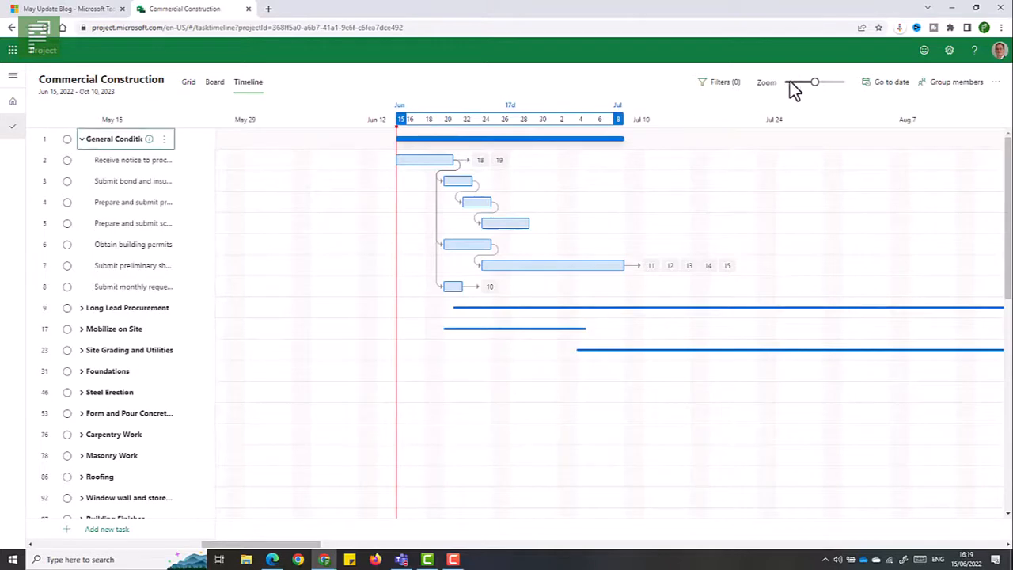
{"action": "left_click_drag", "start_coordinate": [813, 82], "coordinate": [784, 82]}
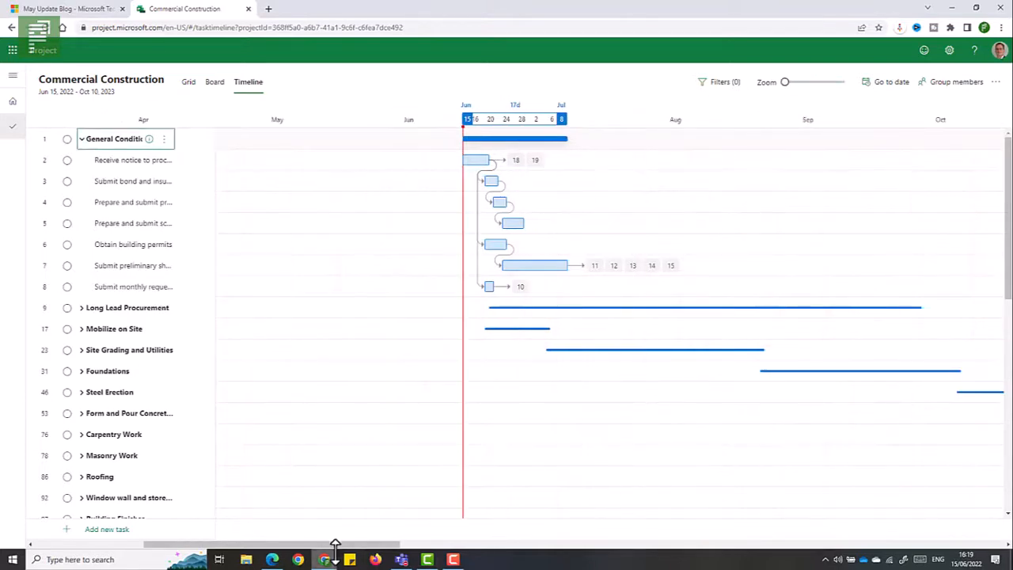
{"action": "left_click_drag", "start_coordinate": [351, 545], "coordinate": [388, 544]}
{"action": "left_click_drag", "start_coordinate": [388, 544], "coordinate": [388, 544]}
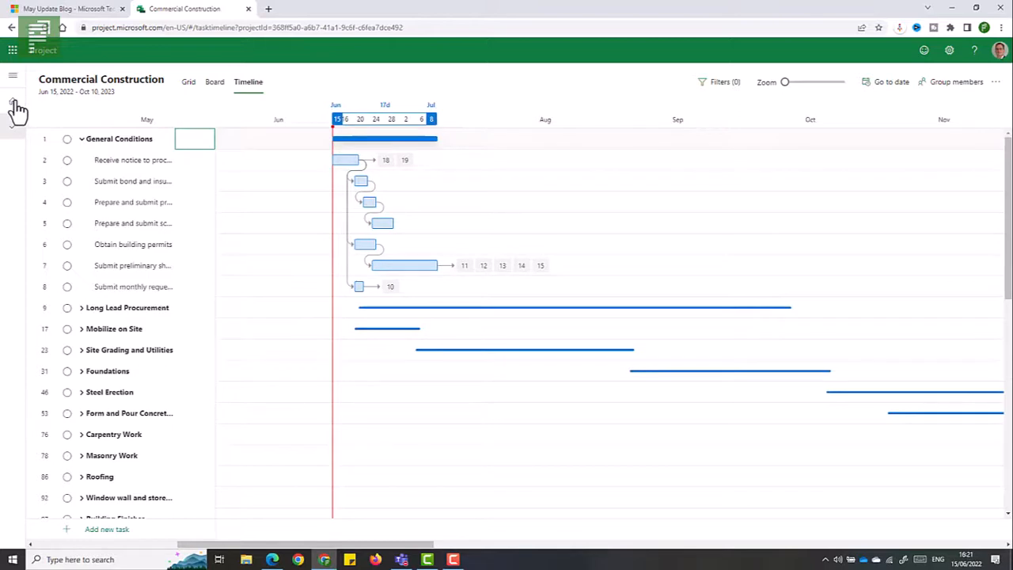
Step: Return to the project home and create a new project from the Simple Project template
{"action": "left_click", "coordinate": [14, 106]}
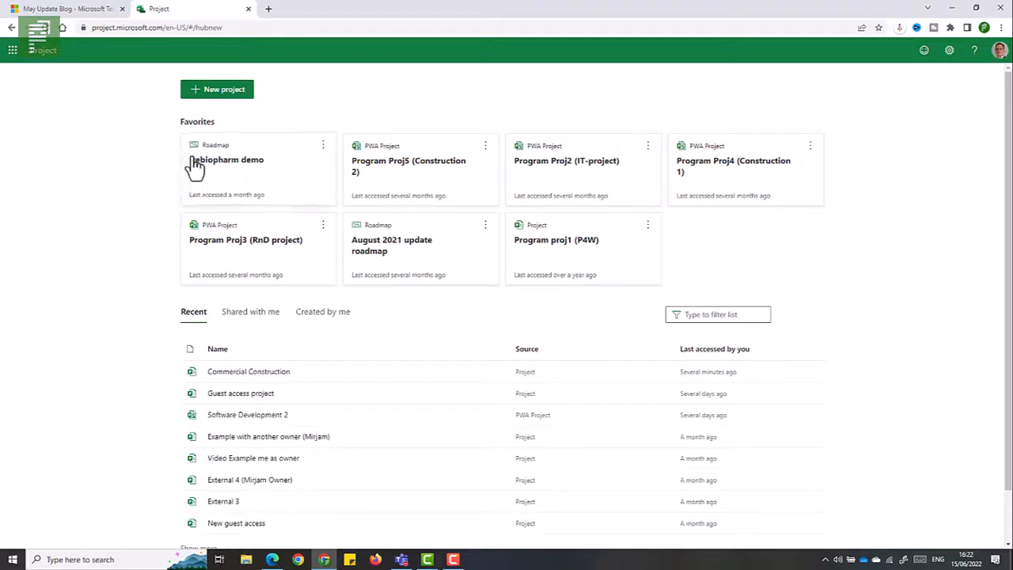
{"action": "left_click", "coordinate": [243, 96]}
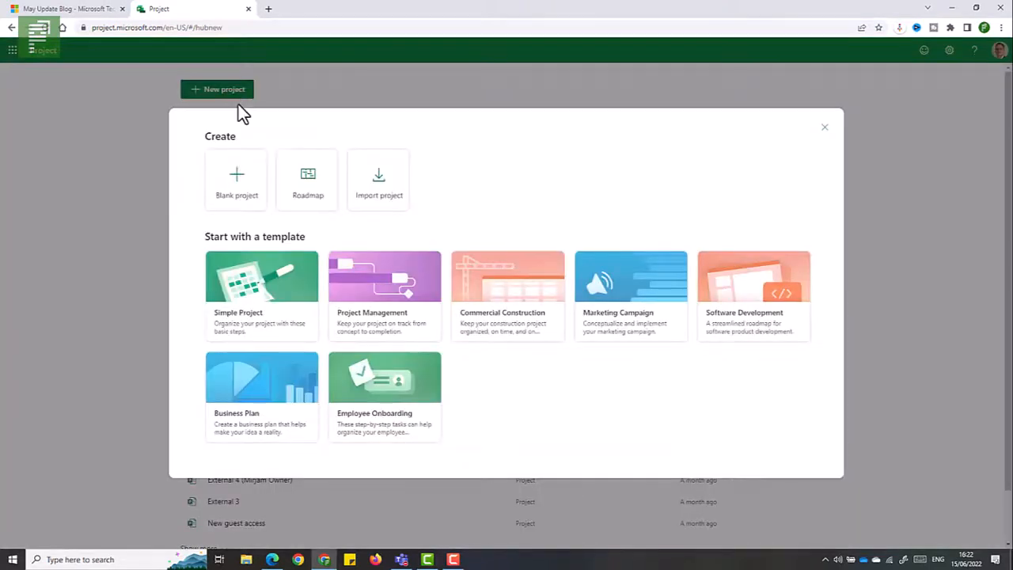
{"action": "left_click", "coordinate": [265, 267]}
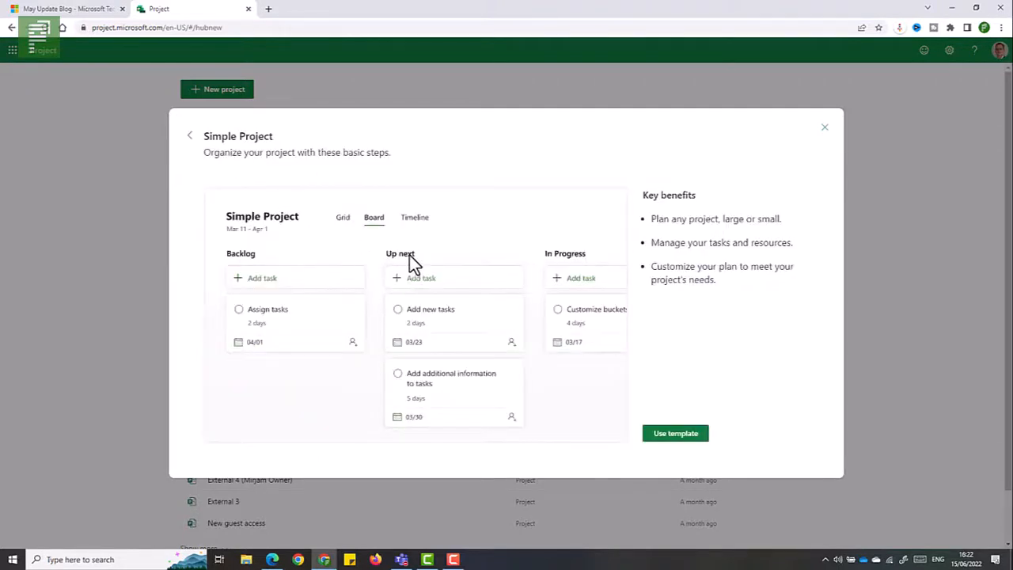
{"action": "left_click", "coordinate": [670, 437]}
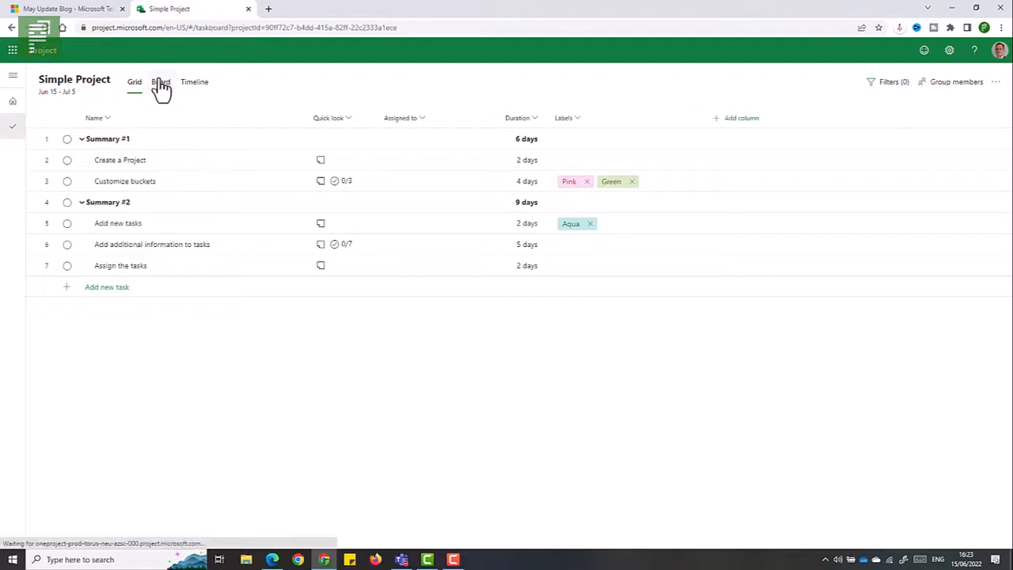
Step: Show the Simple Project board and look over the background colours offered for the Up Next bucket
{"action": "left_click", "coordinate": [161, 85]}
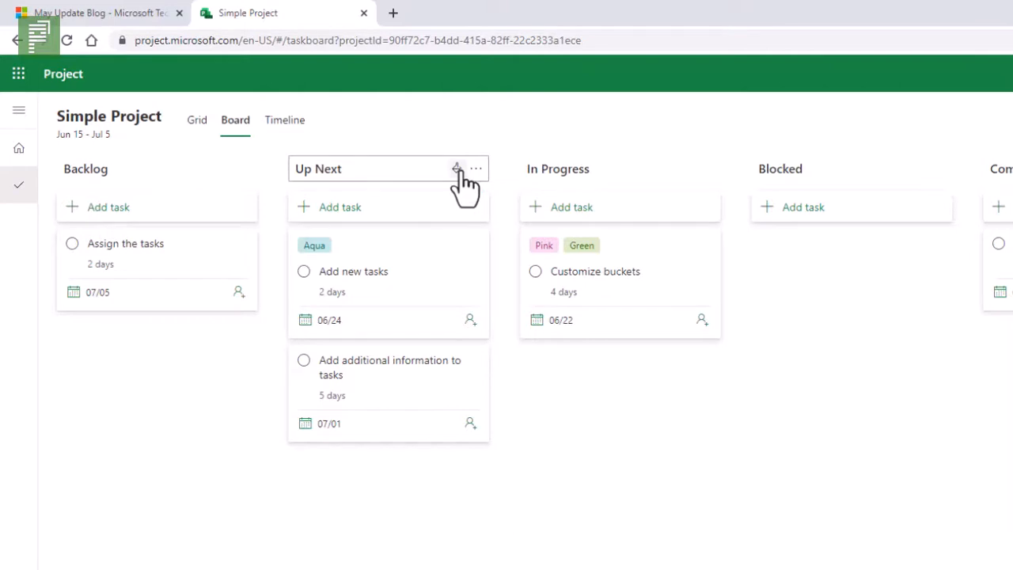
{"action": "left_click", "coordinate": [458, 170]}
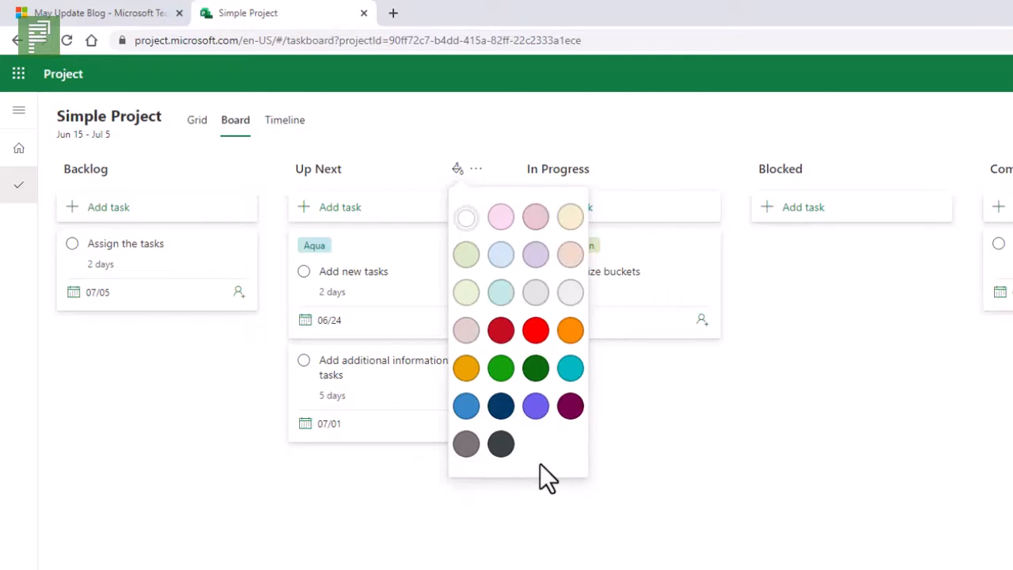
{"action": "left_click", "coordinate": [605, 415]}
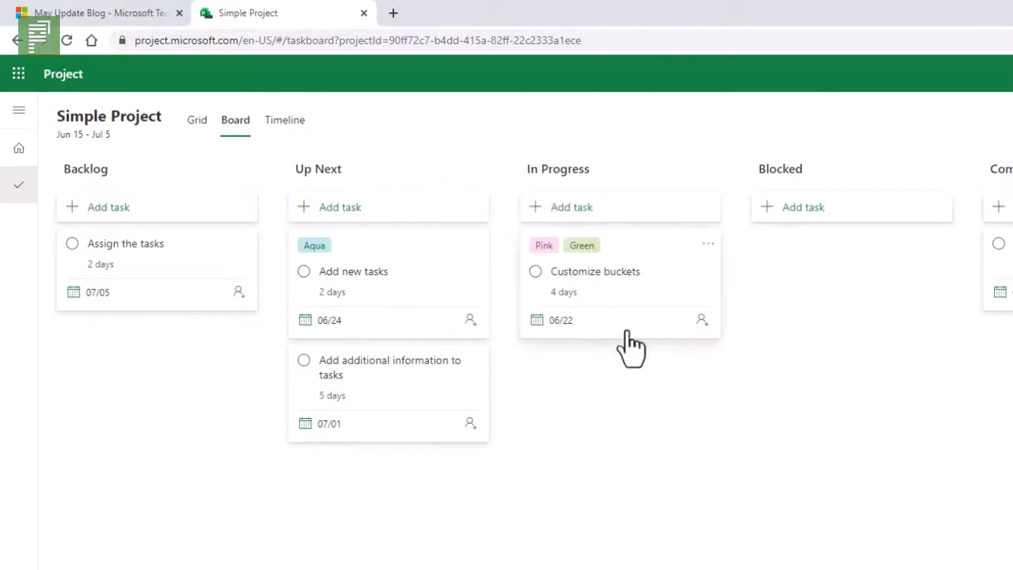
Step: Look through the label colours available for the Customize buckets task
{"action": "left_click", "coordinate": [709, 245]}
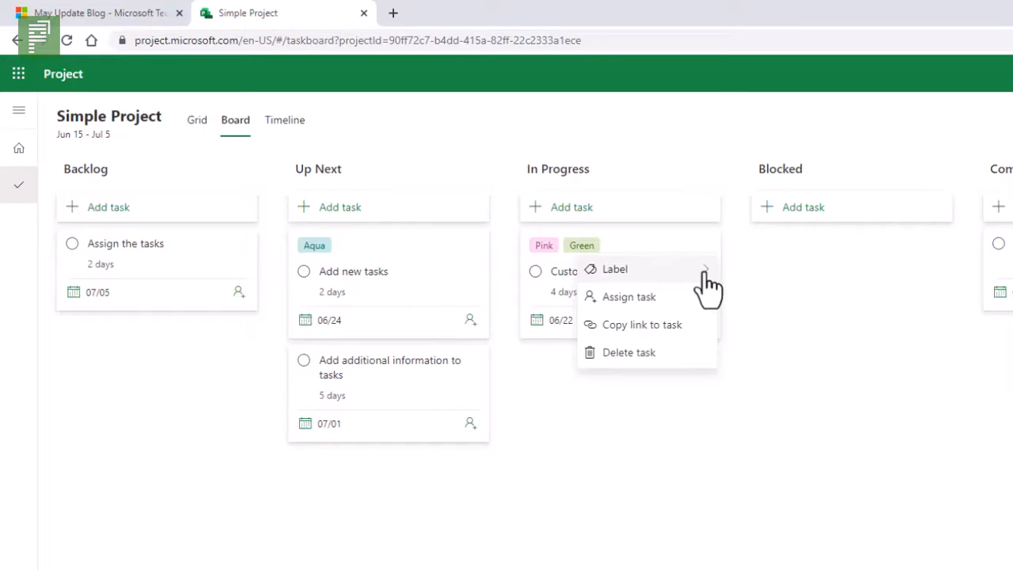
{"action": "left_click", "coordinate": [704, 269]}
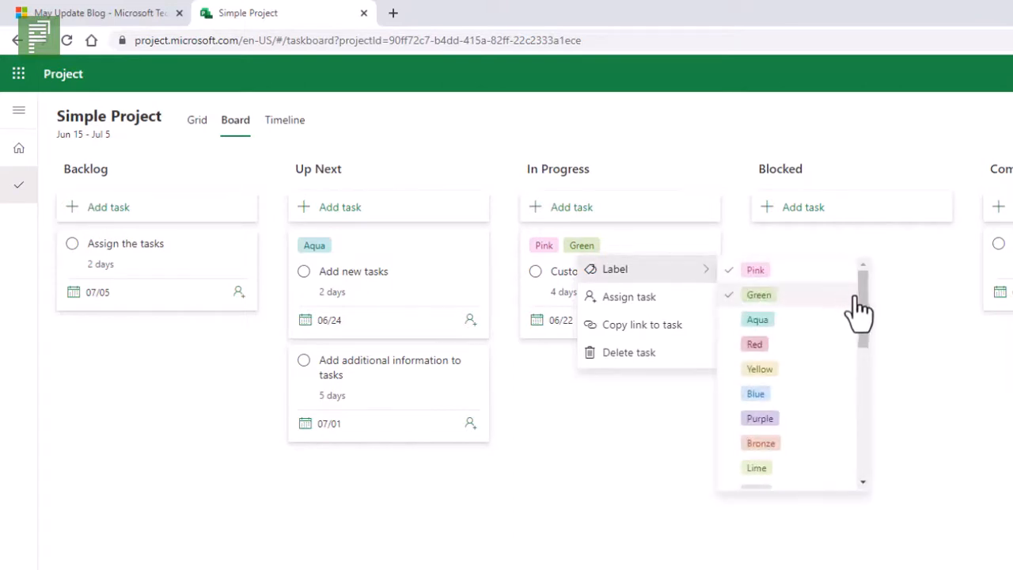
{"action": "left_click_drag", "start_coordinate": [862, 301], "coordinate": [856, 441]}
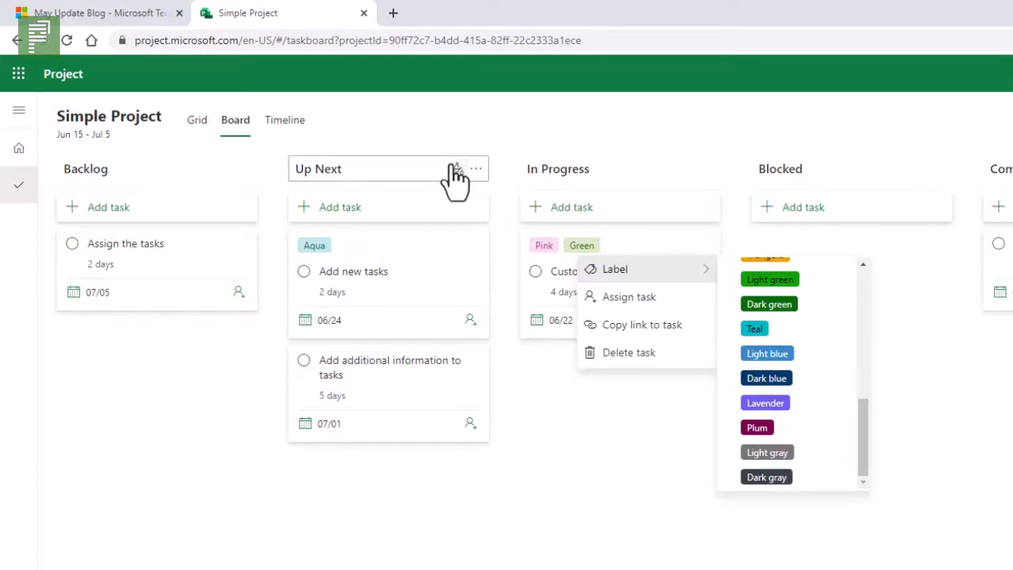
Step: Set the Up Next bucket's background to dark red and the In Progress bucket's to light aqua
{"action": "left_click", "coordinate": [457, 168]}
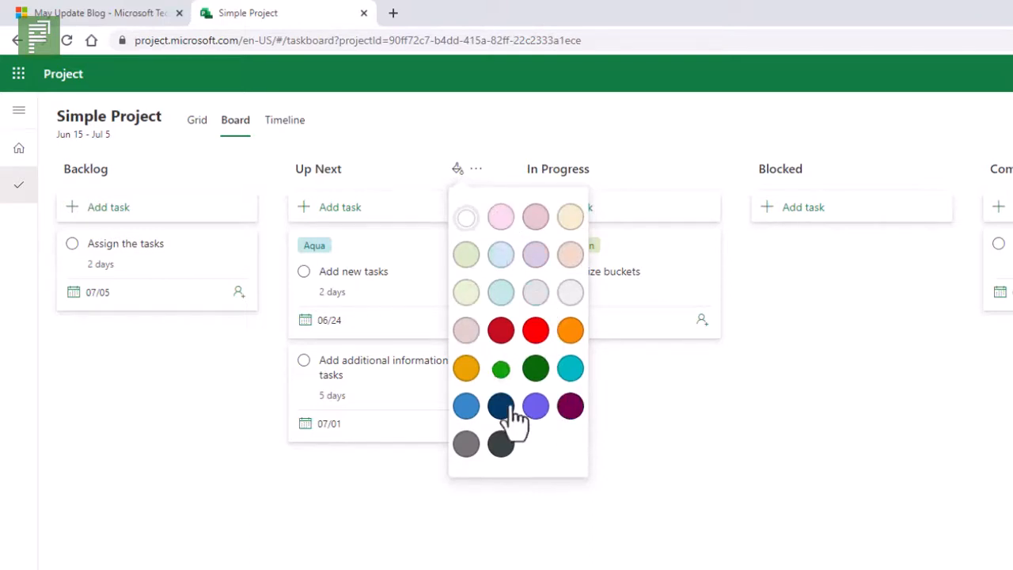
{"action": "left_click", "coordinate": [501, 331]}
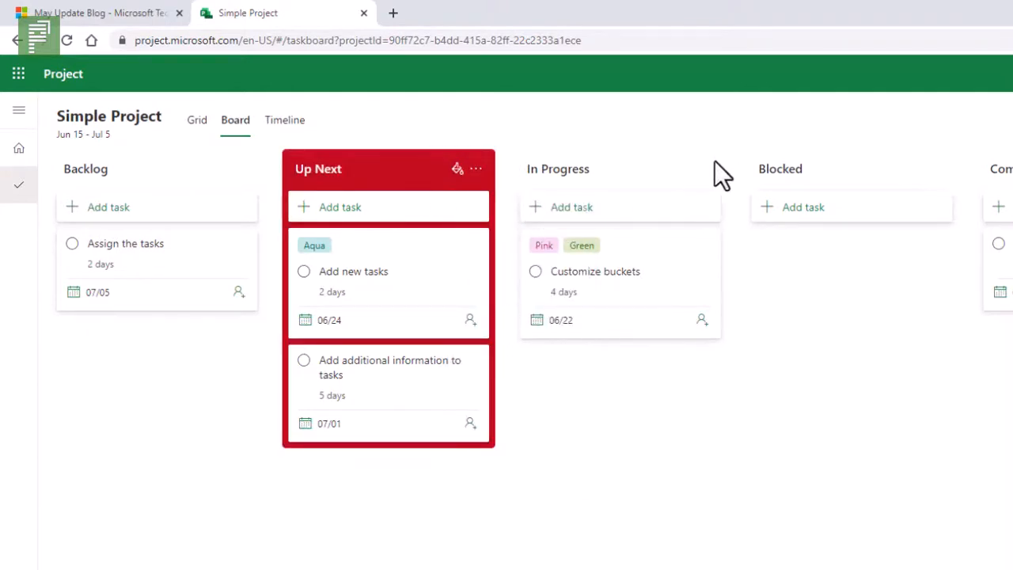
{"action": "left_click", "coordinate": [688, 170]}
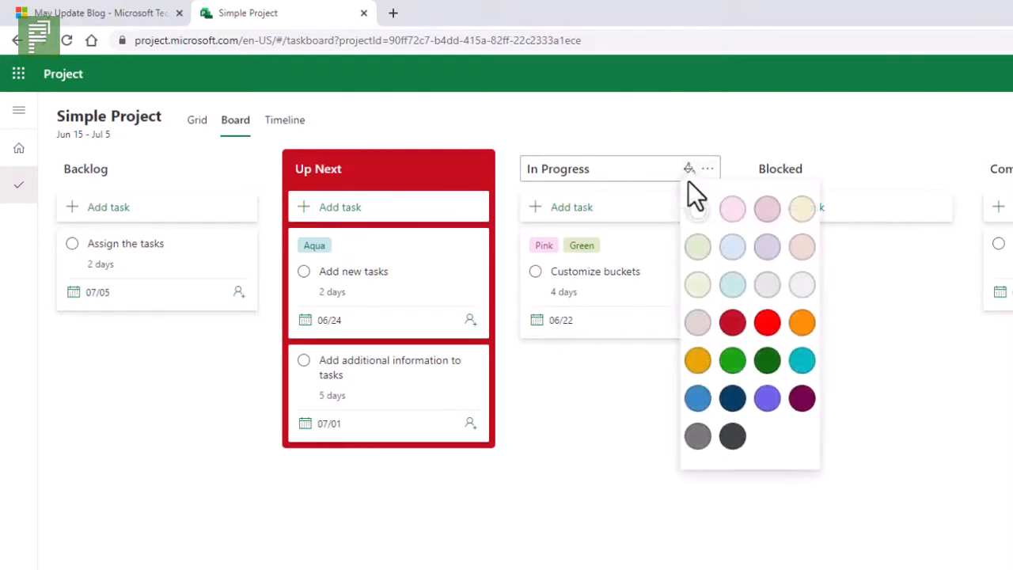
{"action": "left_click", "coordinate": [733, 293]}
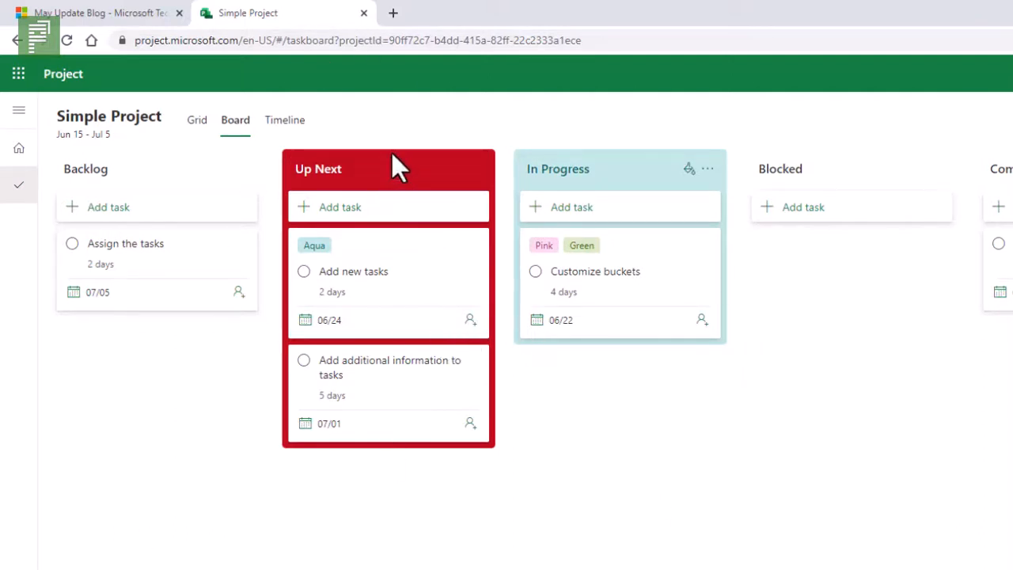
Step: Add three tasks to the Up Next bucket, named "another task", "next task" and "some more"
{"action": "left_click", "coordinate": [387, 219]}
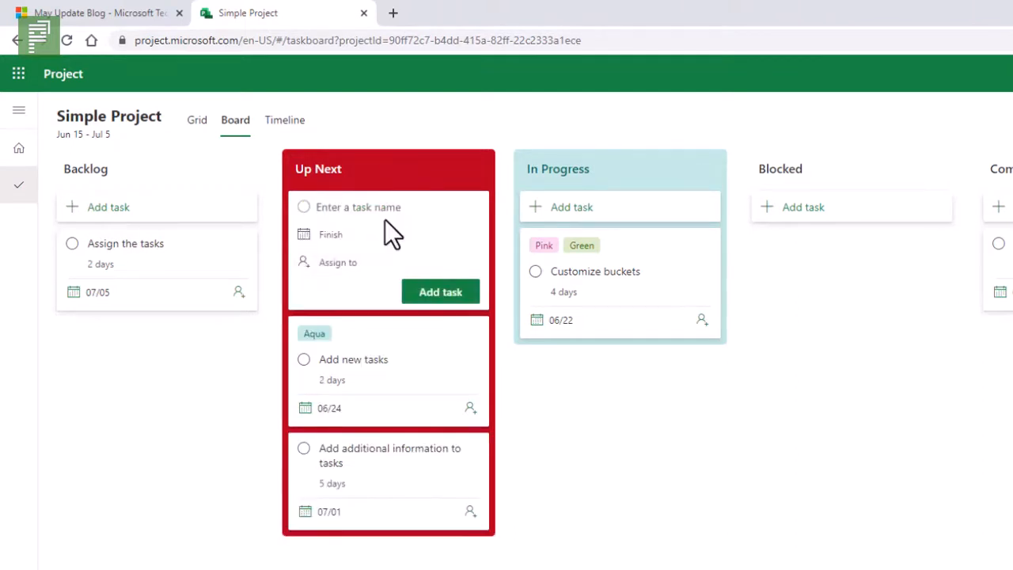
{"action": "type", "text": "another task"}
{"action": "key", "text": "Return"}
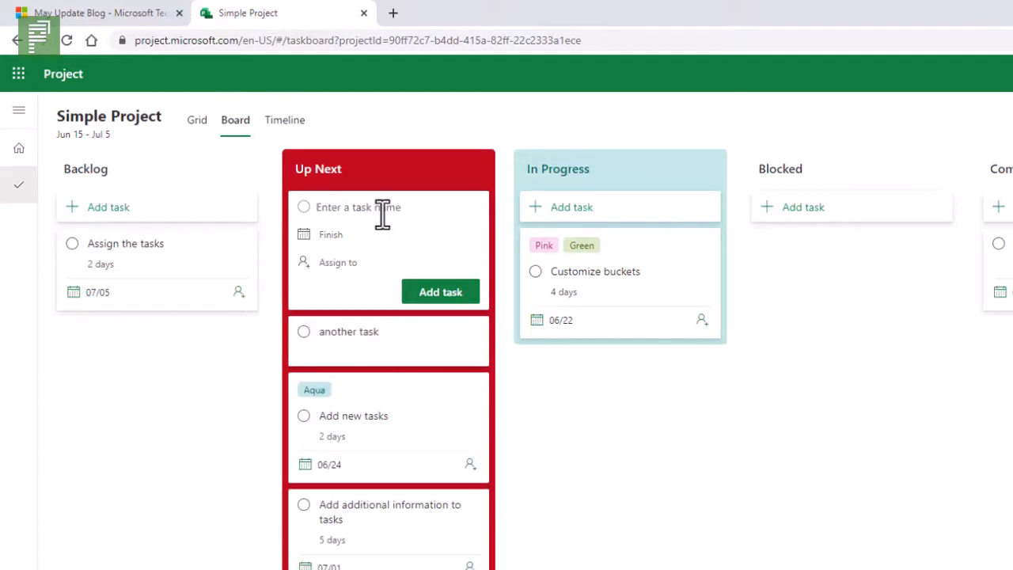
{"action": "type", "text": "m"}
{"action": "type", "text": "et"}
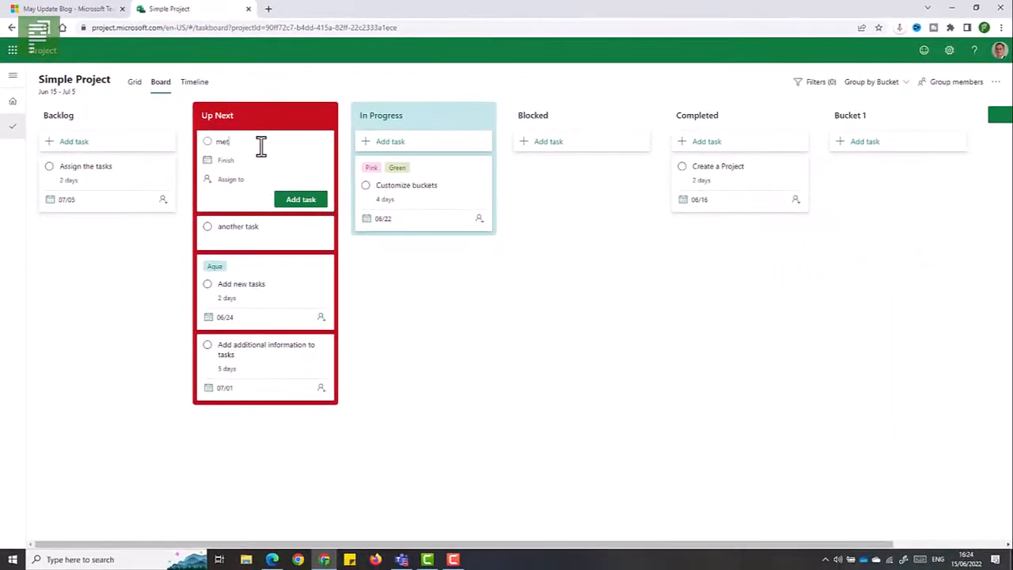
{"action": "key", "text": "BackSpace"}
{"action": "key", "text": "BackSpace"}
{"action": "key", "text": "BackSpace"}
{"action": "type", "text": "next task"}
{"action": "key", "text": "Return"}
{"action": "type", "text": "some more"}
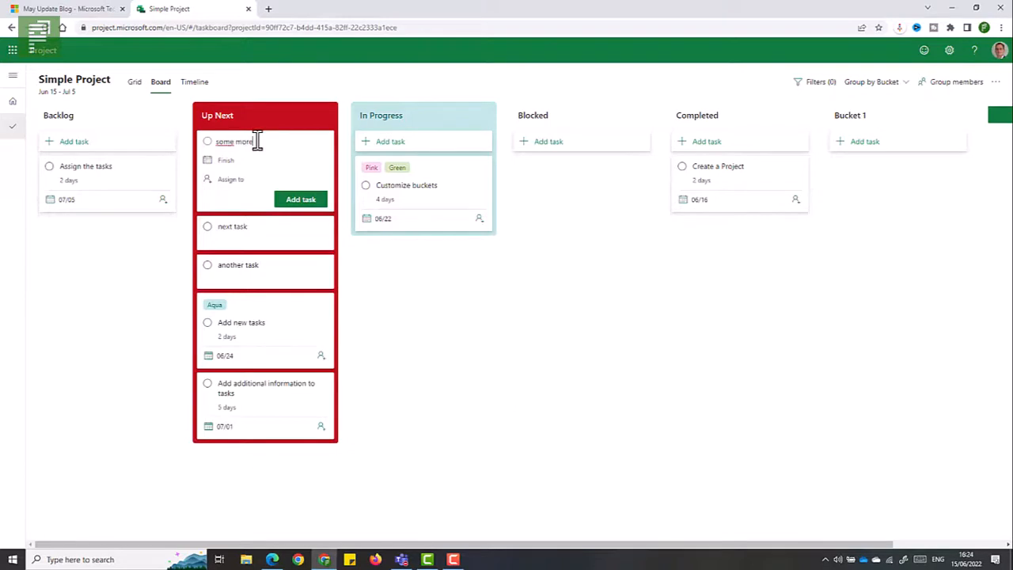
{"action": "key", "text": "Return"}
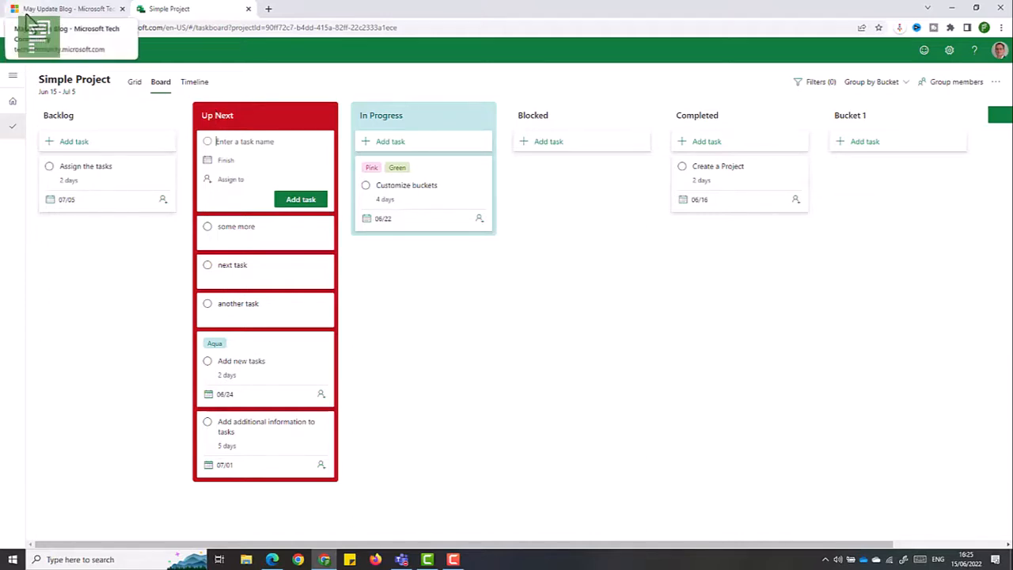
Step: Return to the May Update Blog and read its comments, highlighting the remark about assigned resources marking tasks as complete
{"action": "left_click", "coordinate": [28, 14]}
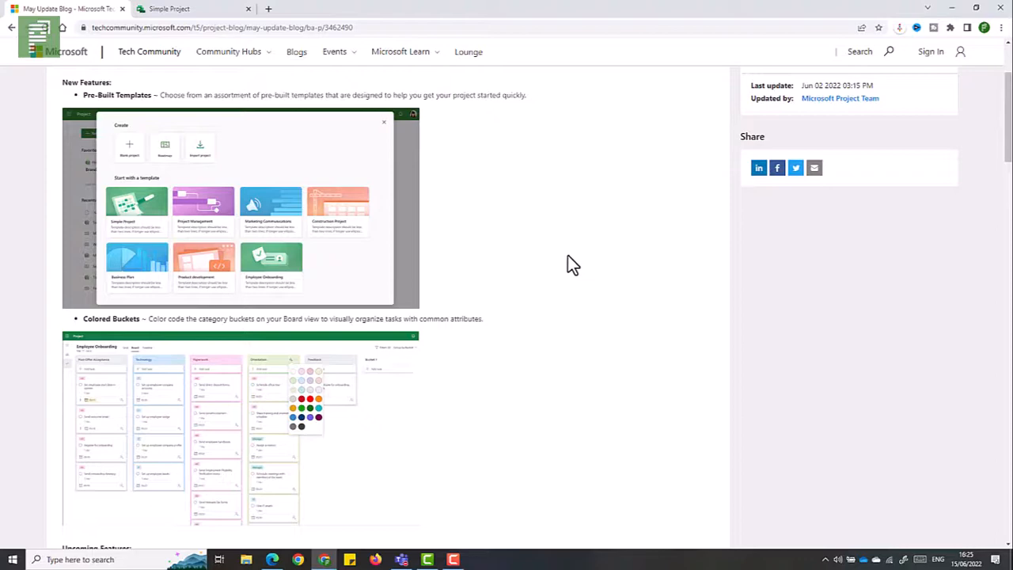
{"action": "scroll", "coordinate": [594, 254], "scroll_direction": "down", "scroll_amount": 9}
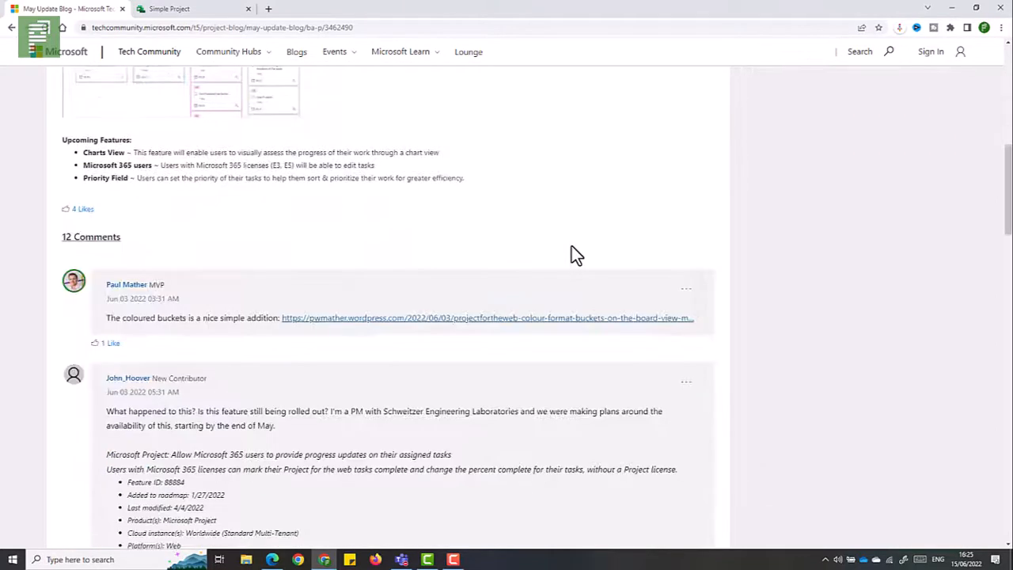
{"action": "scroll", "coordinate": [541, 243], "scroll_direction": "down", "scroll_amount": 3}
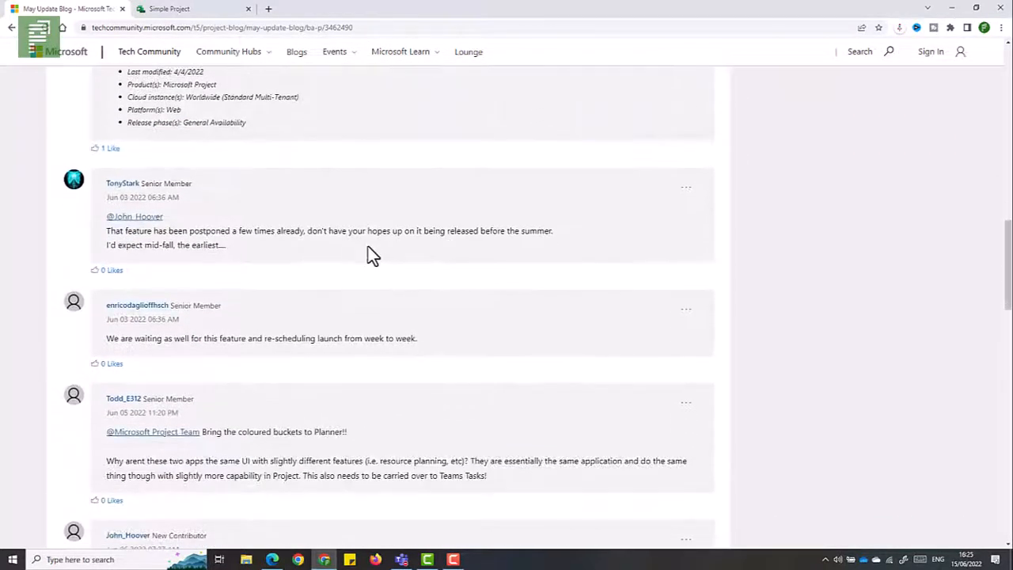
{"action": "scroll", "coordinate": [289, 261], "scroll_direction": "down", "scroll_amount": 2}
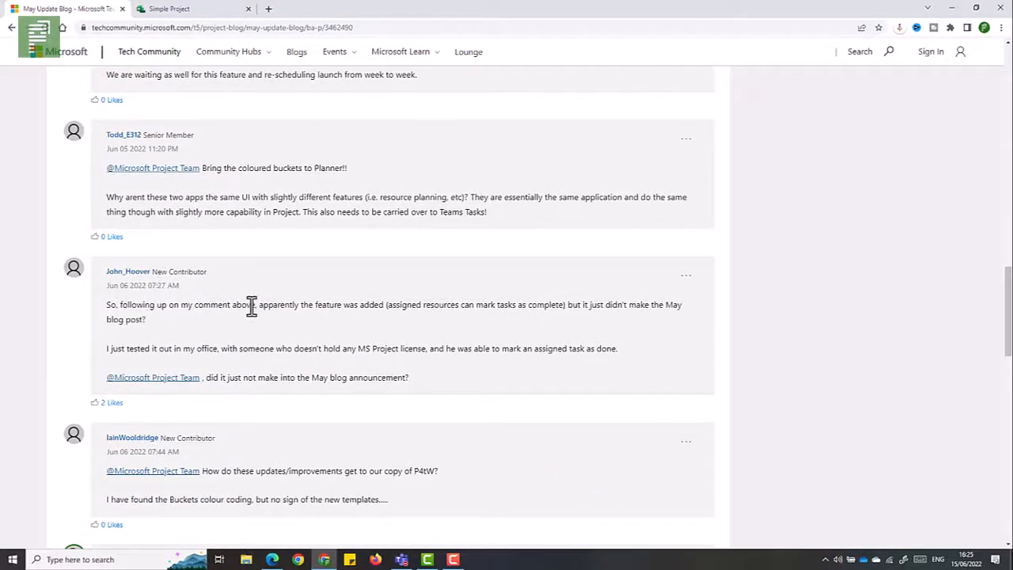
{"action": "left_click_drag", "start_coordinate": [392, 307], "coordinate": [565, 310]}
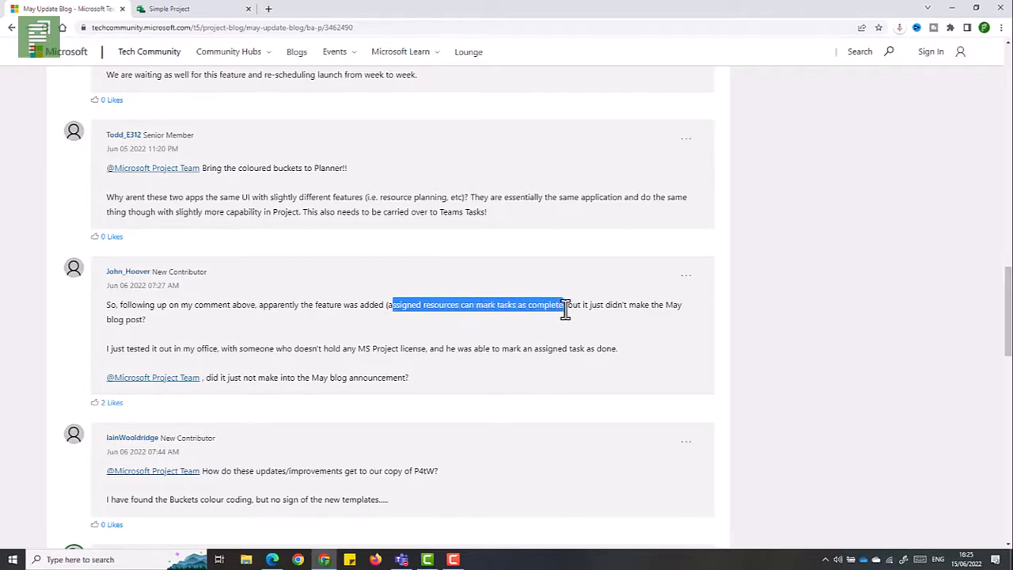